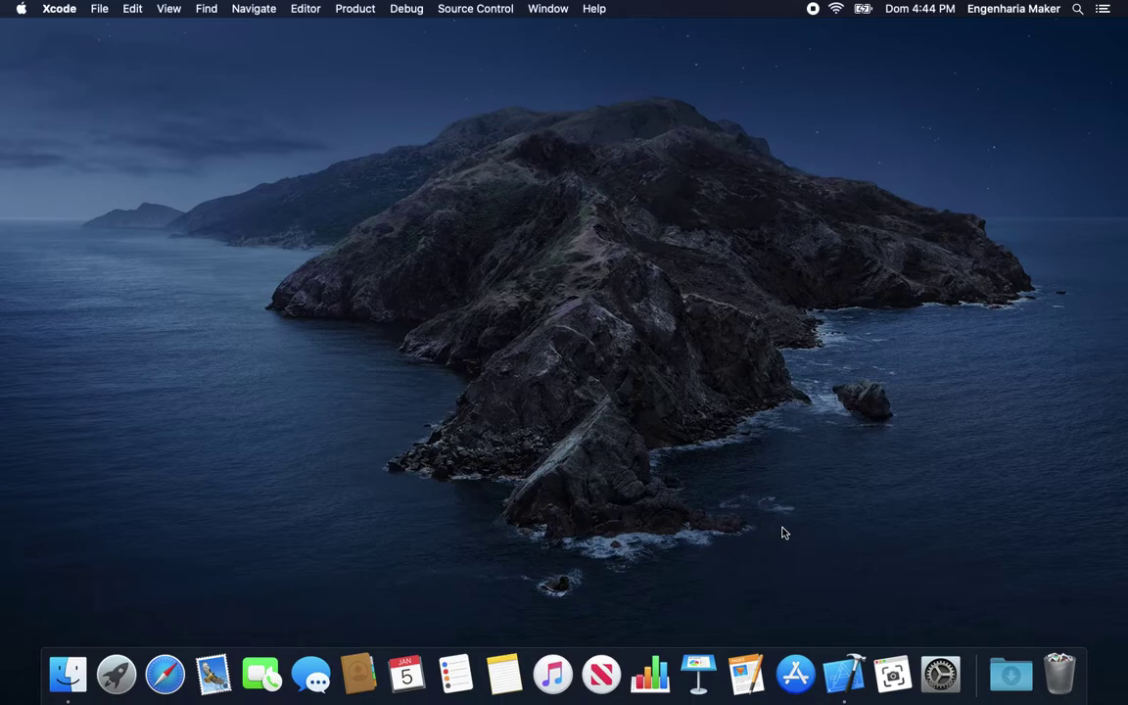
# Step: Switch to Xcode and start a new project from the macOS Command Line Tool template
pyautogui.click(839, 679)
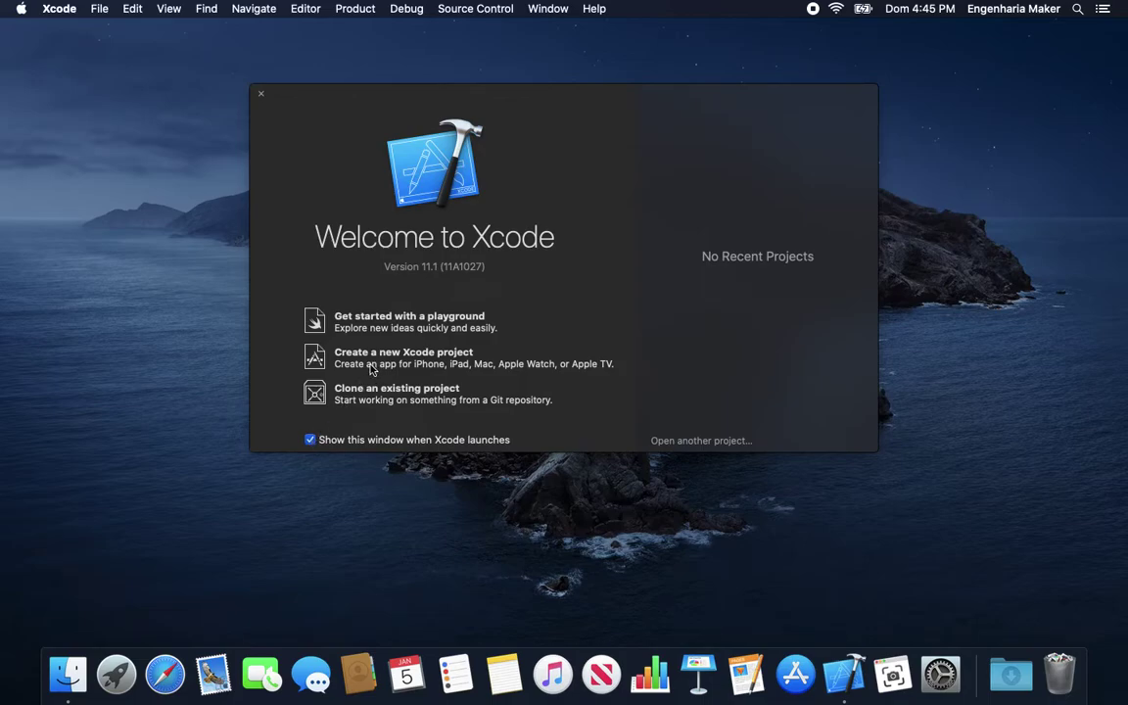
pyautogui.click(321, 367)
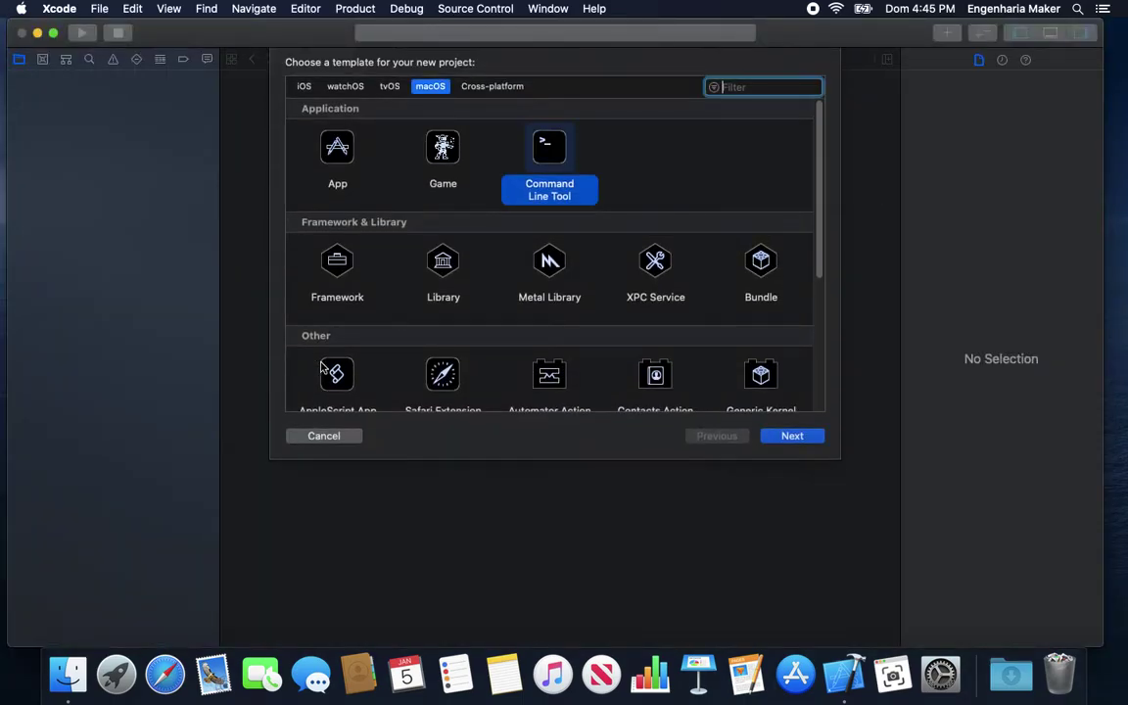
pyautogui.click(303, 88)
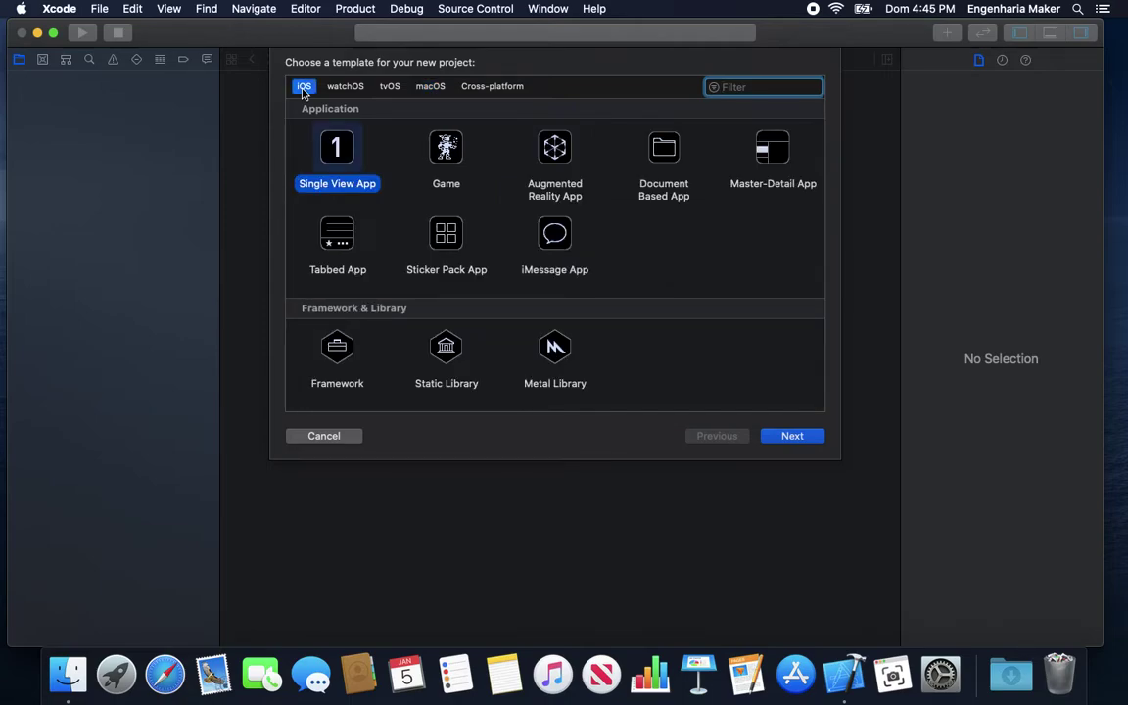
pyautogui.click(328, 88)
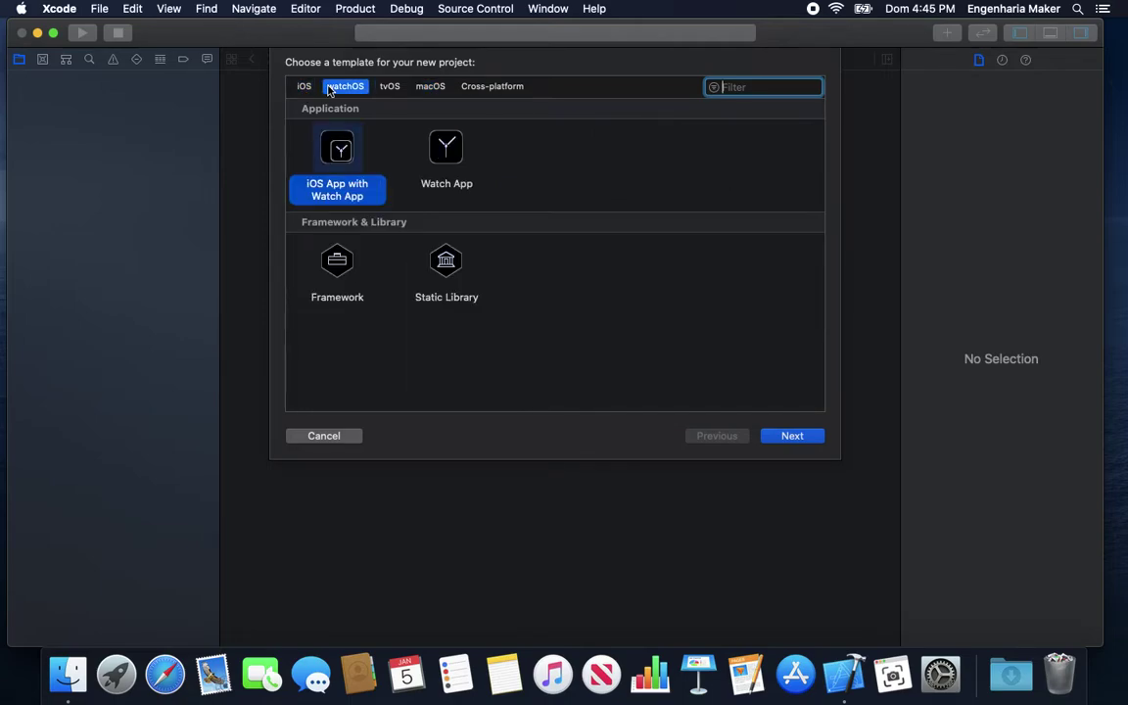
pyautogui.click(391, 88)
pyautogui.click(431, 88)
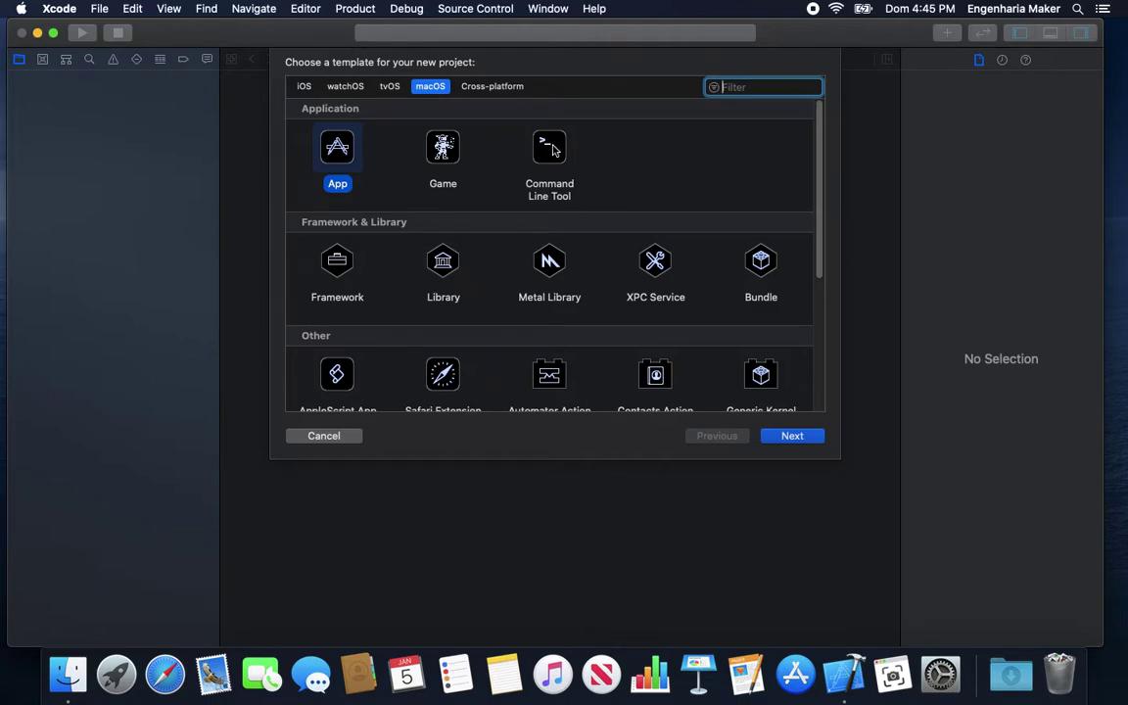
pyautogui.click(554, 150)
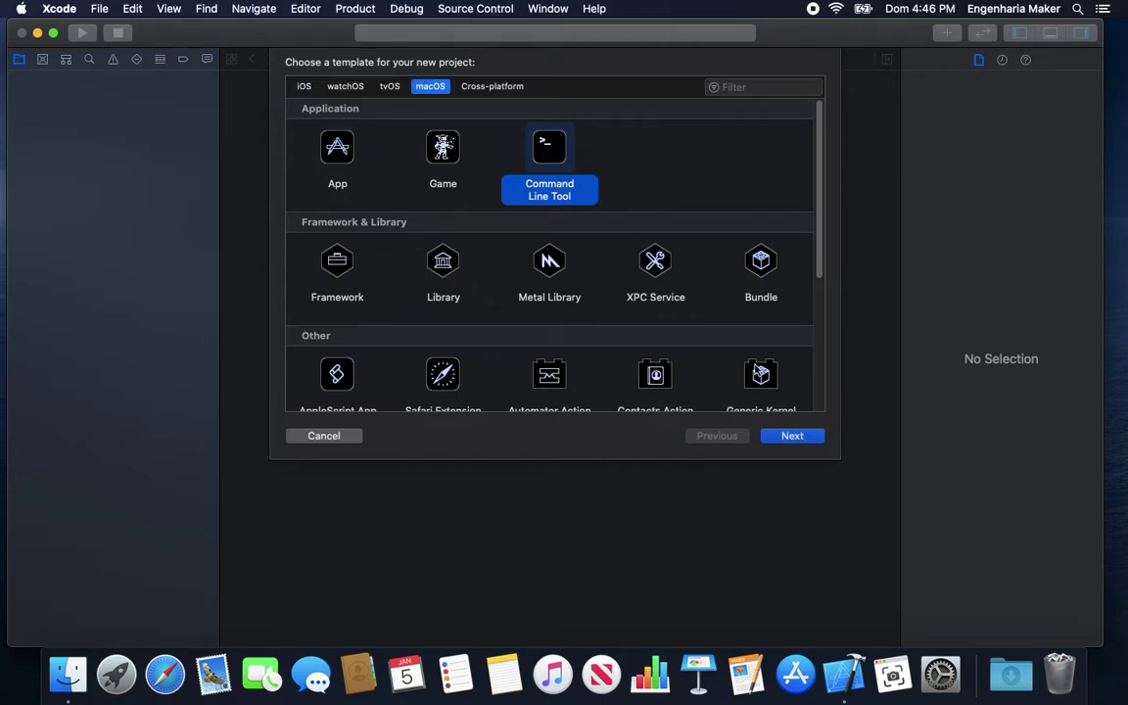
pyautogui.click(803, 438)
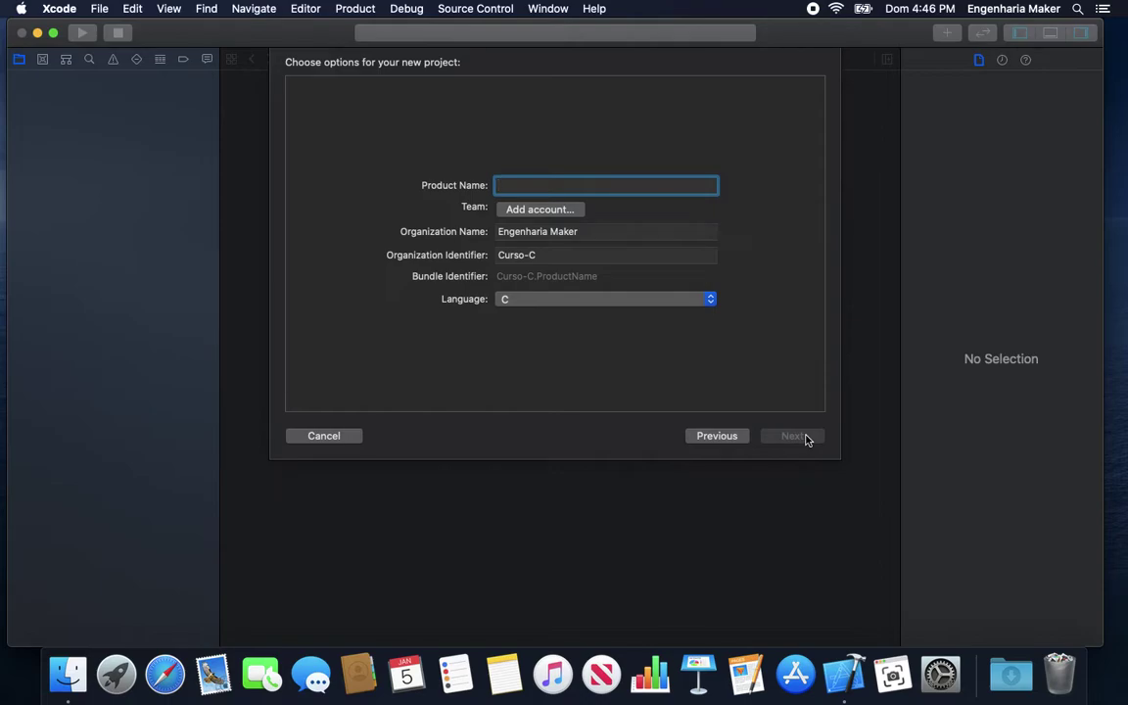
# Step: Set the product name to Intro with C as the language and accept the project options
pyautogui.write('Intro')
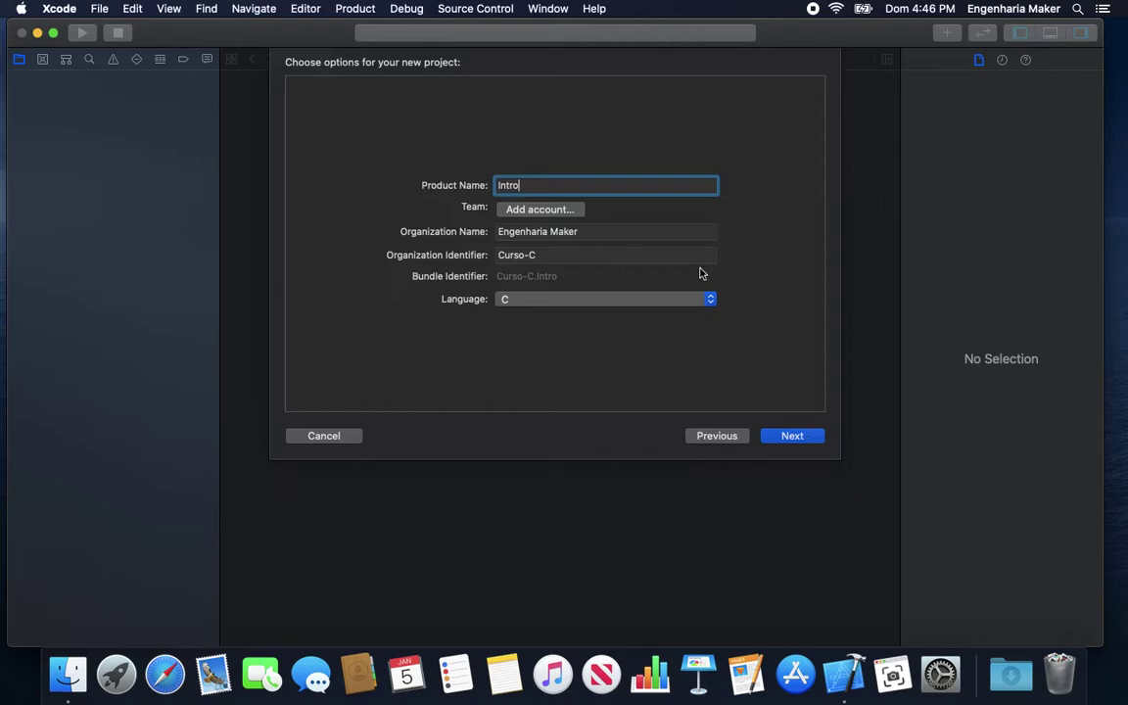
pyautogui.click(571, 255)
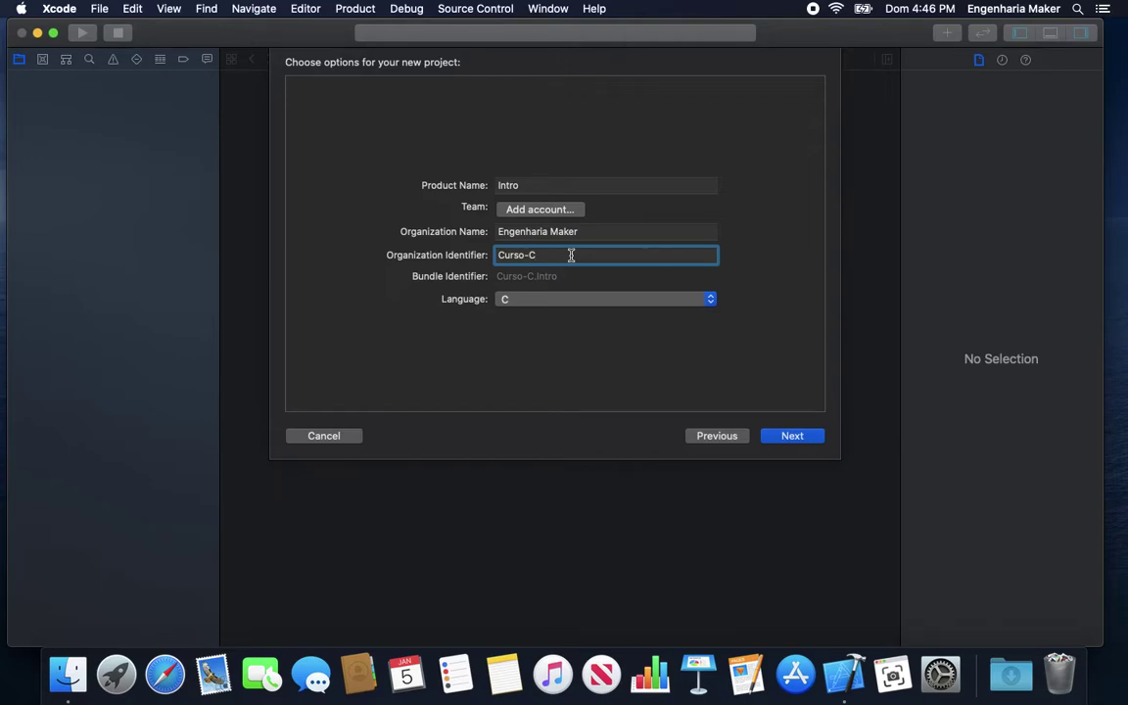
pyautogui.click(593, 301)
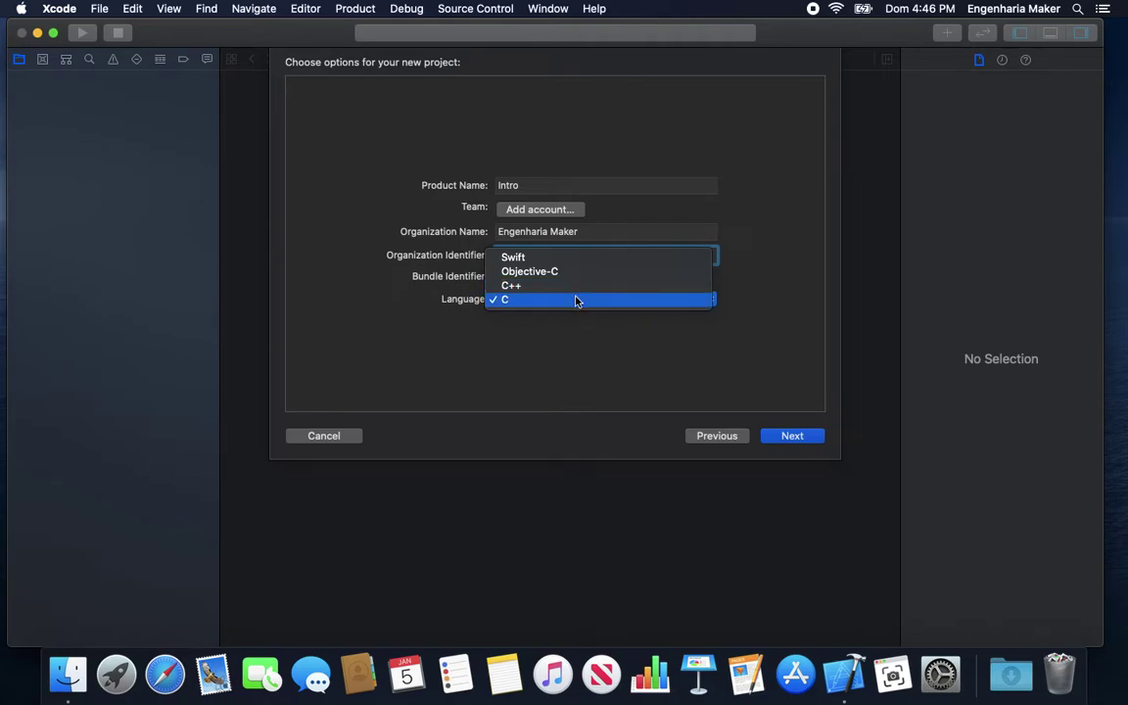
pyautogui.click(578, 301)
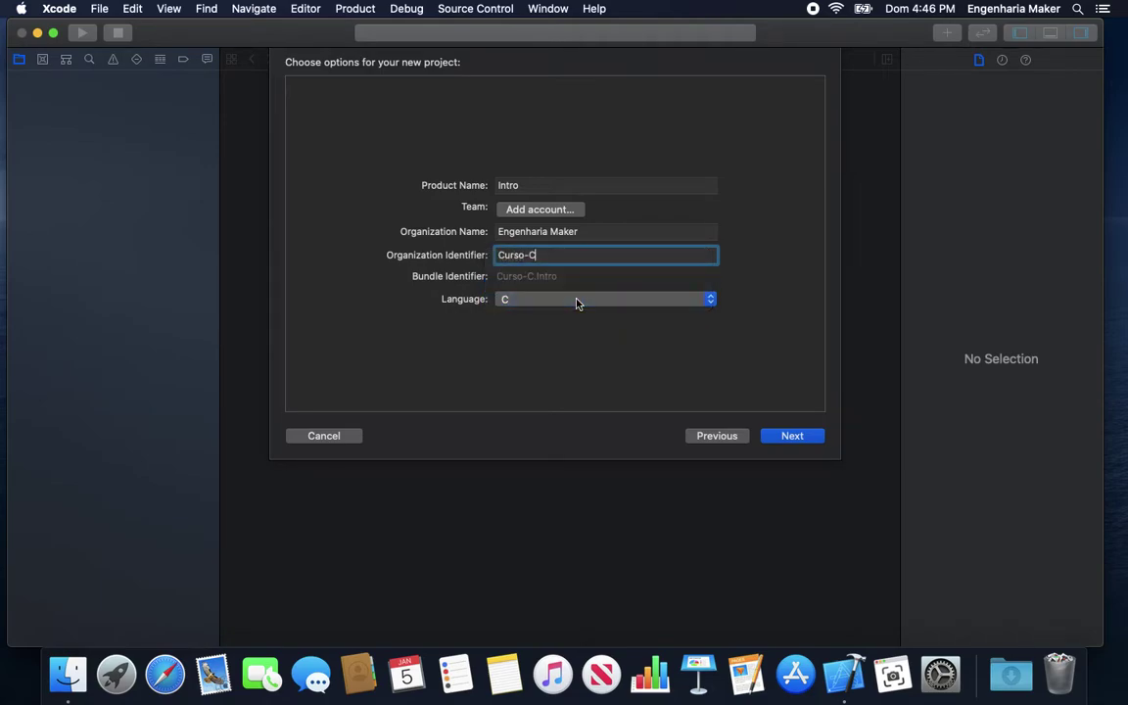
pyautogui.click(795, 436)
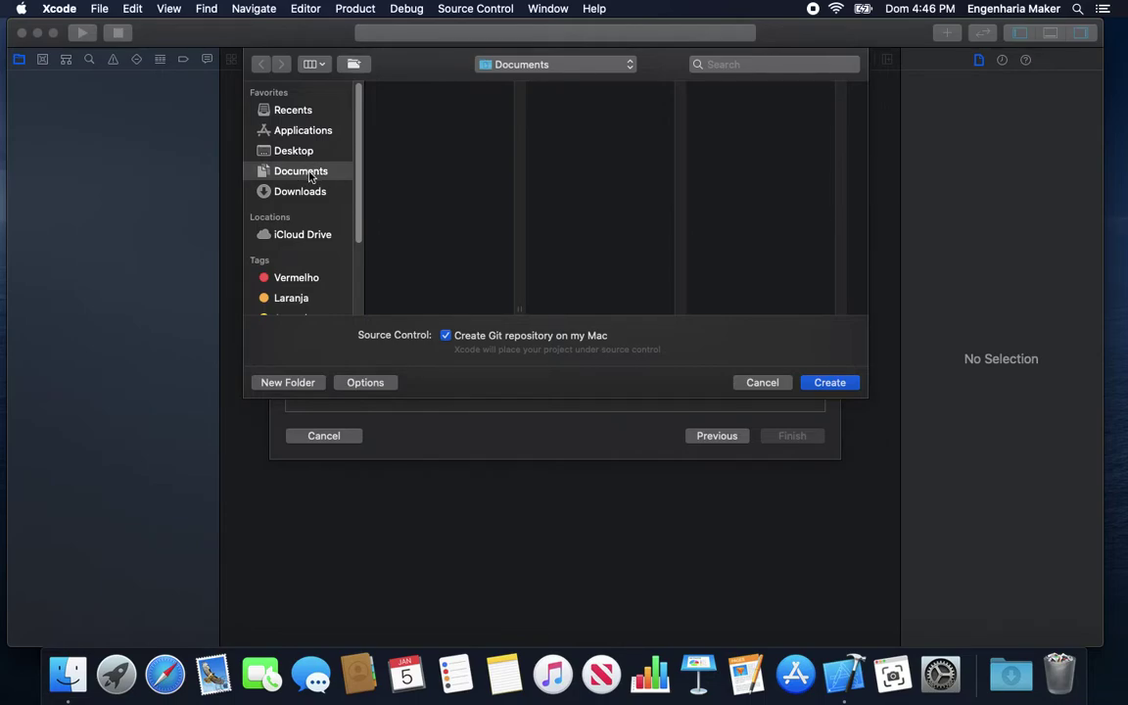
# Step: Create a folder named Curso_C inside Documents and create the project there
pyautogui.click(355, 63)
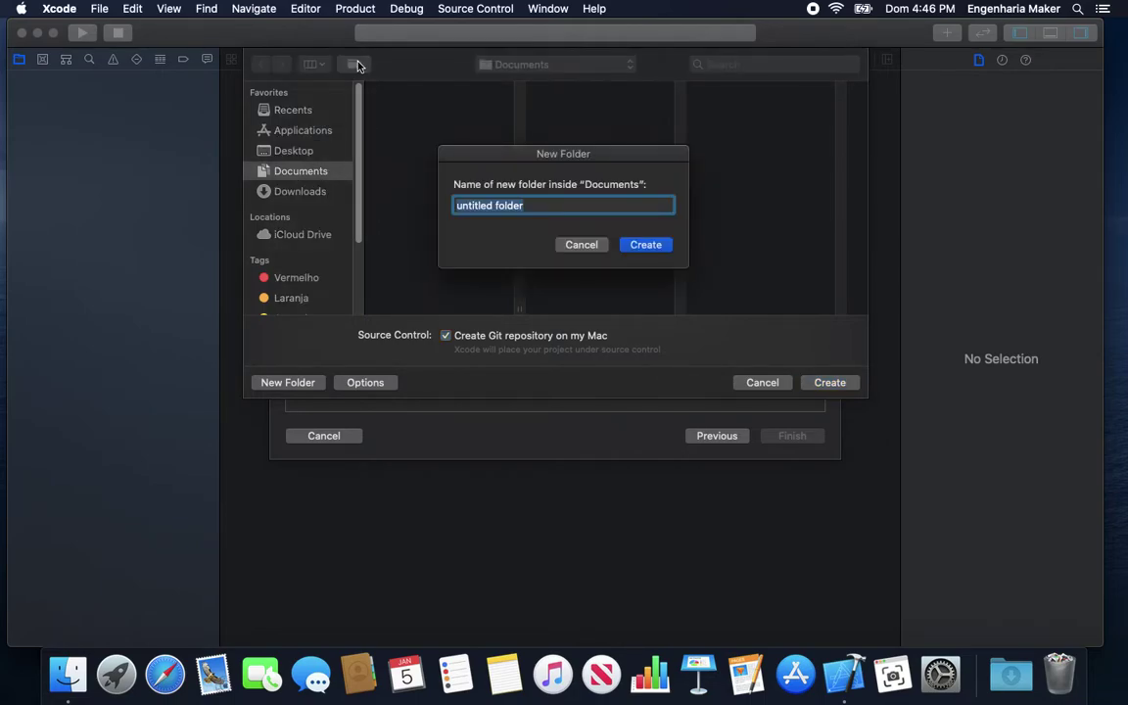
pyautogui.write('Cu')
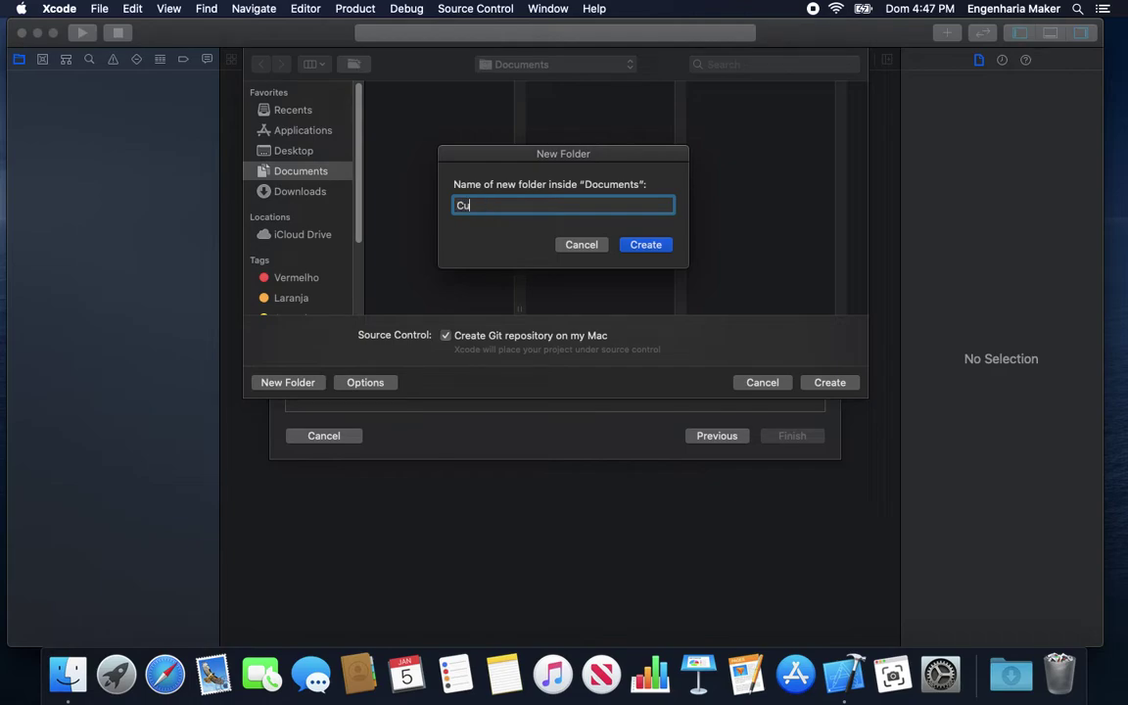
pyautogui.write('rso_C')
pyautogui.click(632, 245)
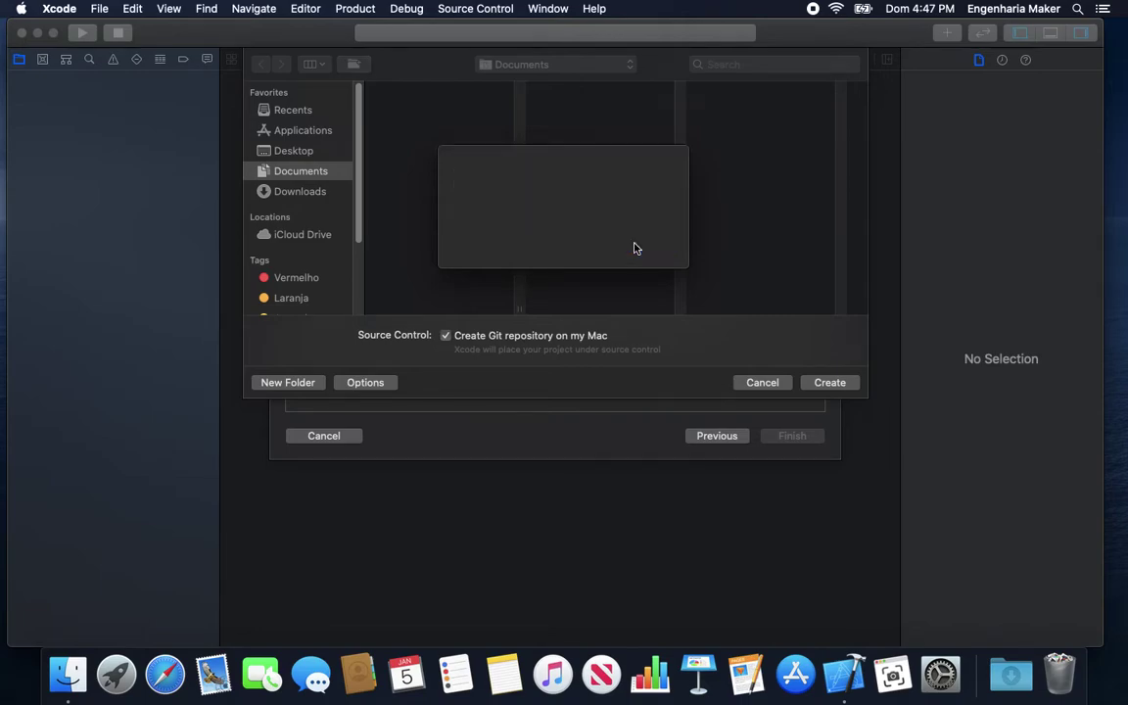
pyautogui.press('Return')
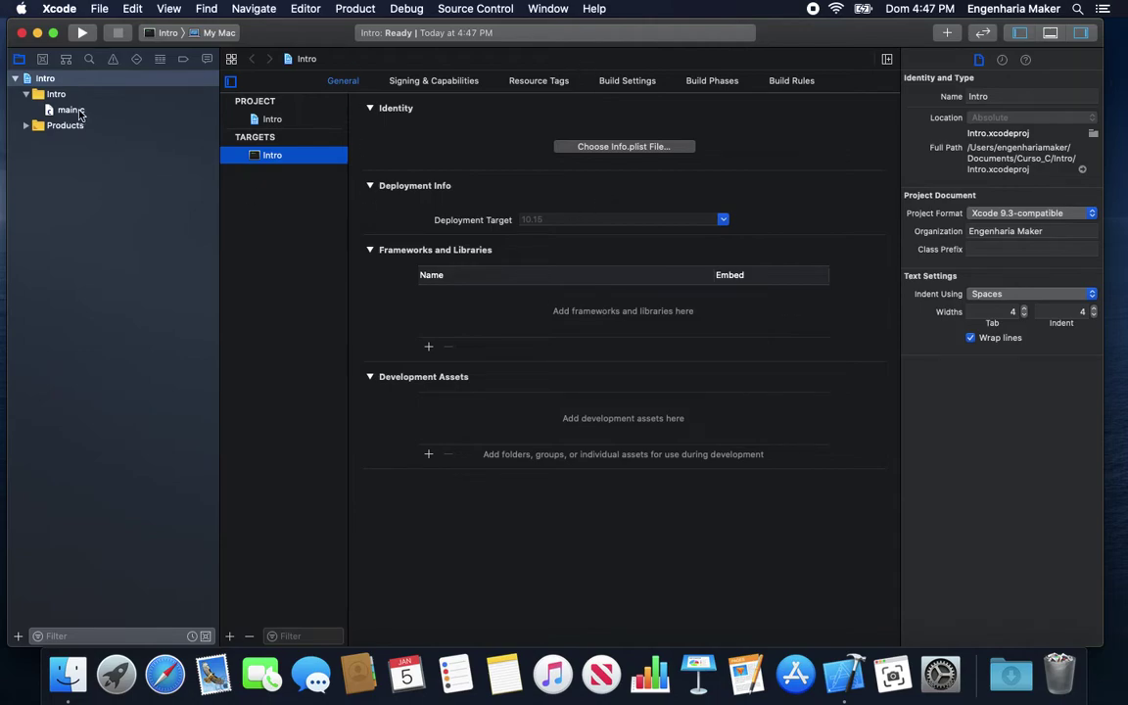
# Step: Make the project window full screen, expand the Products group, and open main.c in the editor
pyautogui.click(53, 36)
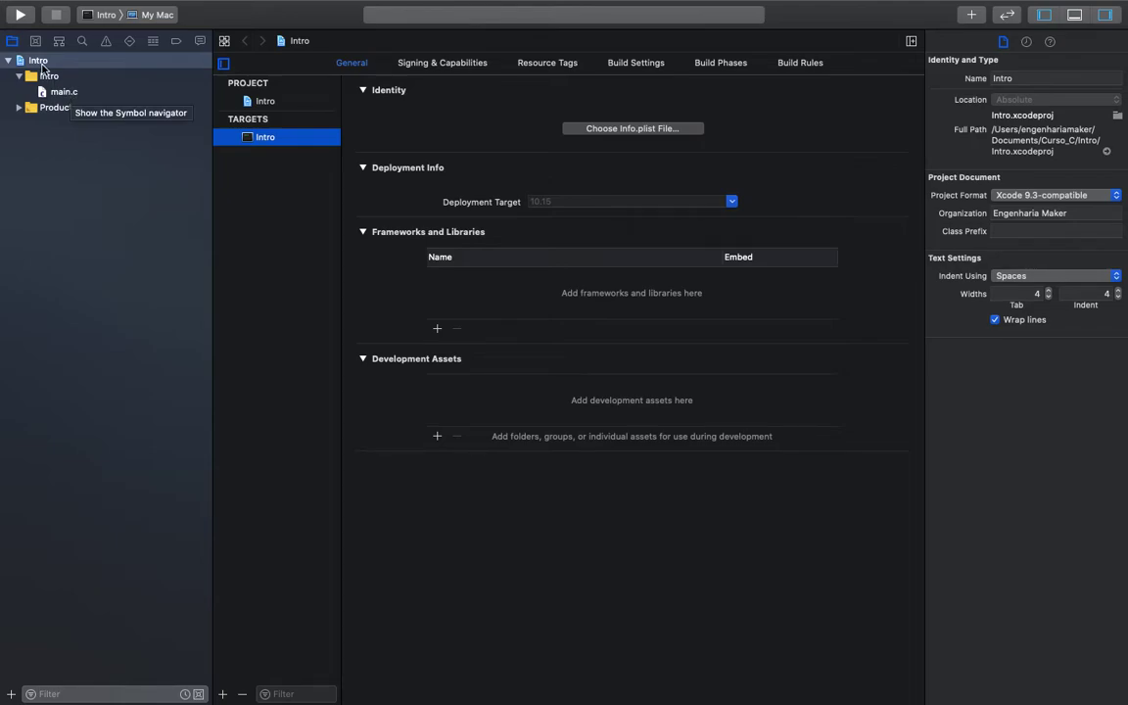
pyautogui.click(57, 168)
pyautogui.click(18, 107)
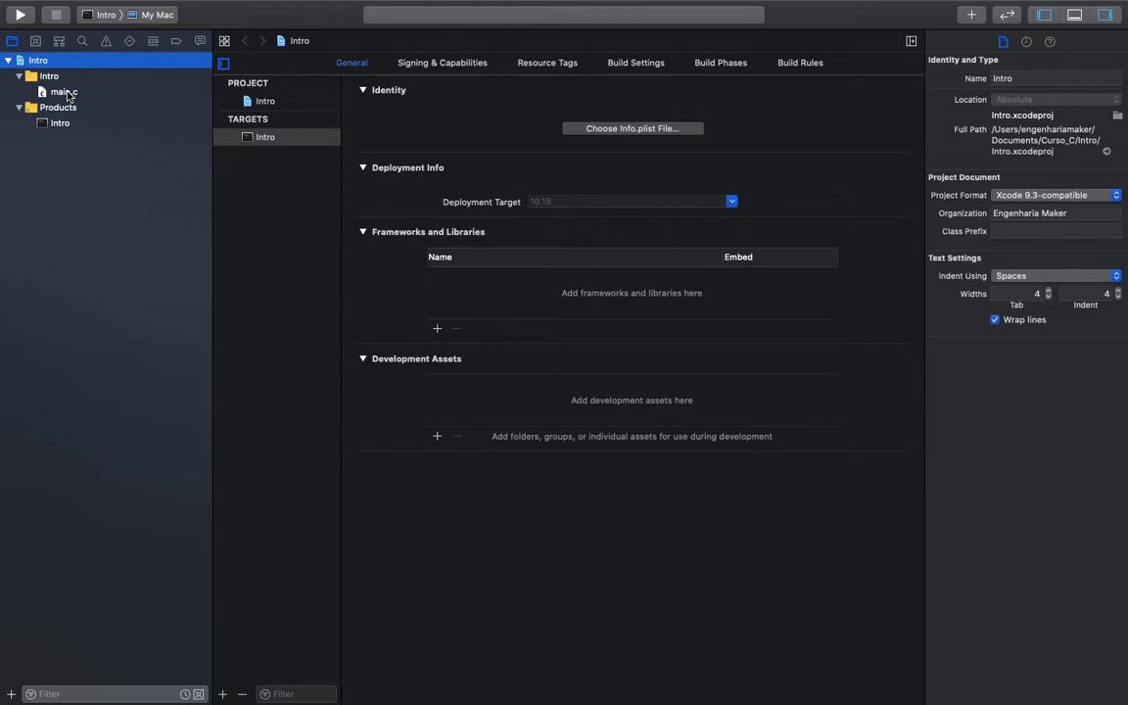
pyautogui.click(65, 92)
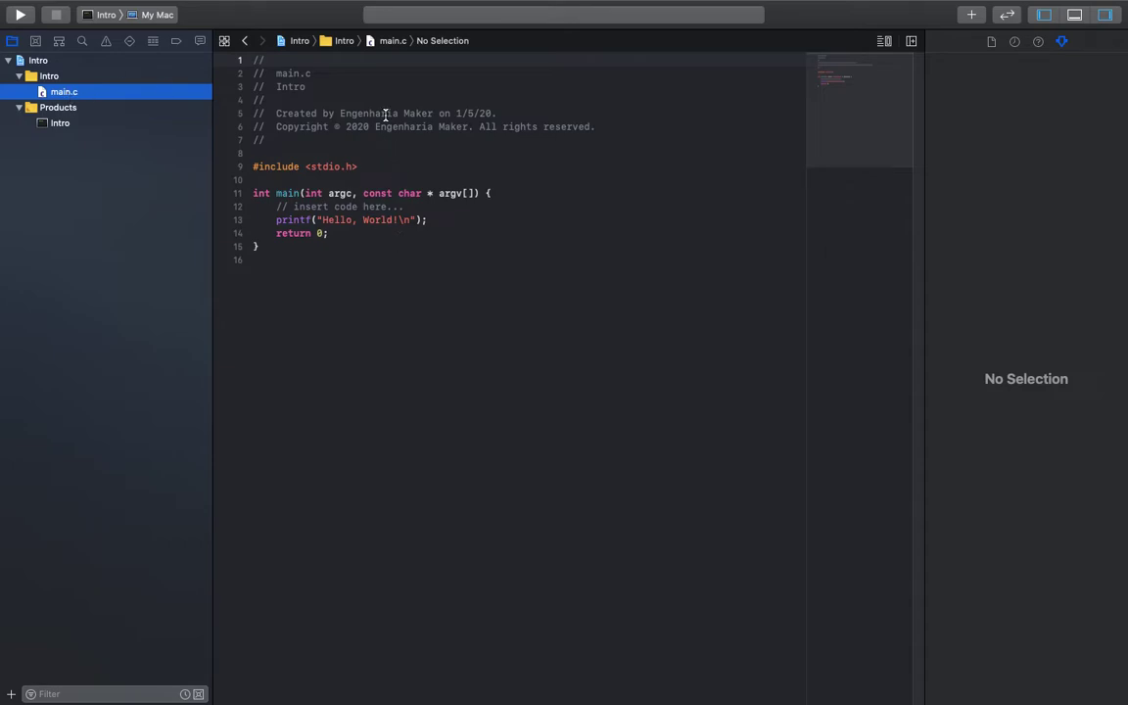
# Step: Add the sample text "kdfklsflksdlfsdada" after the slashes on line 7 of the header comment
pyautogui.click(362, 66)
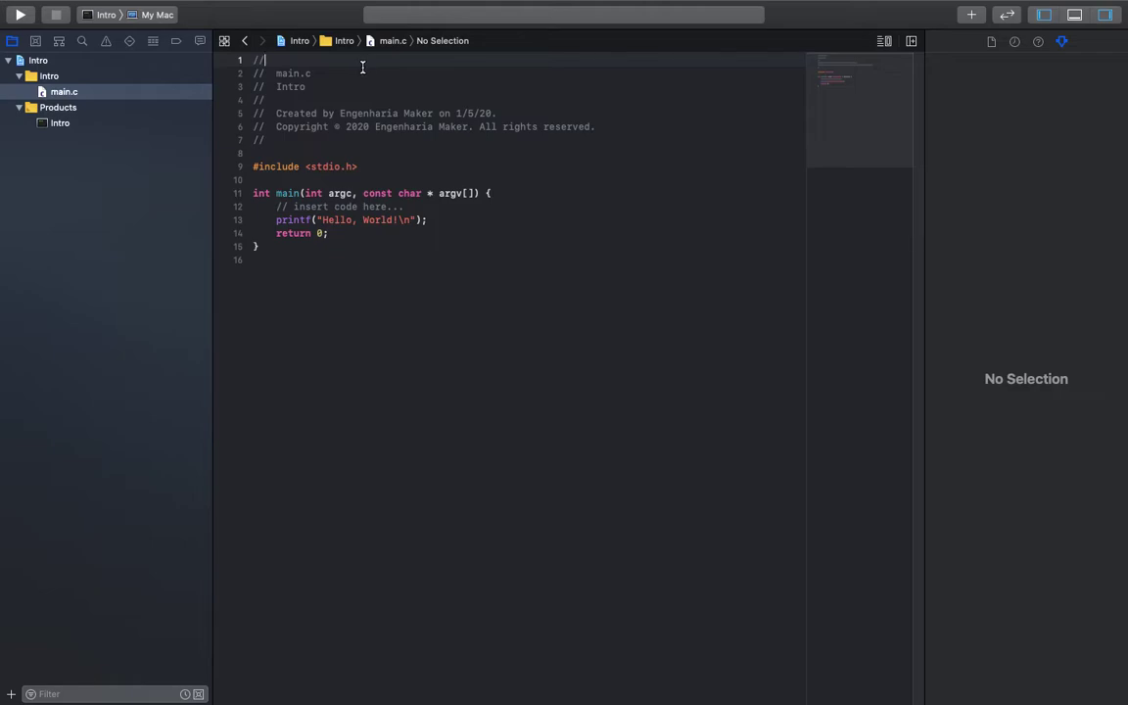
pyautogui.moveTo(314, 138); pyautogui.dragTo(231, 59)
pyautogui.click(295, 154)
pyautogui.click(293, 138)
pyautogui.write('kdfklsflksdlf;slk')
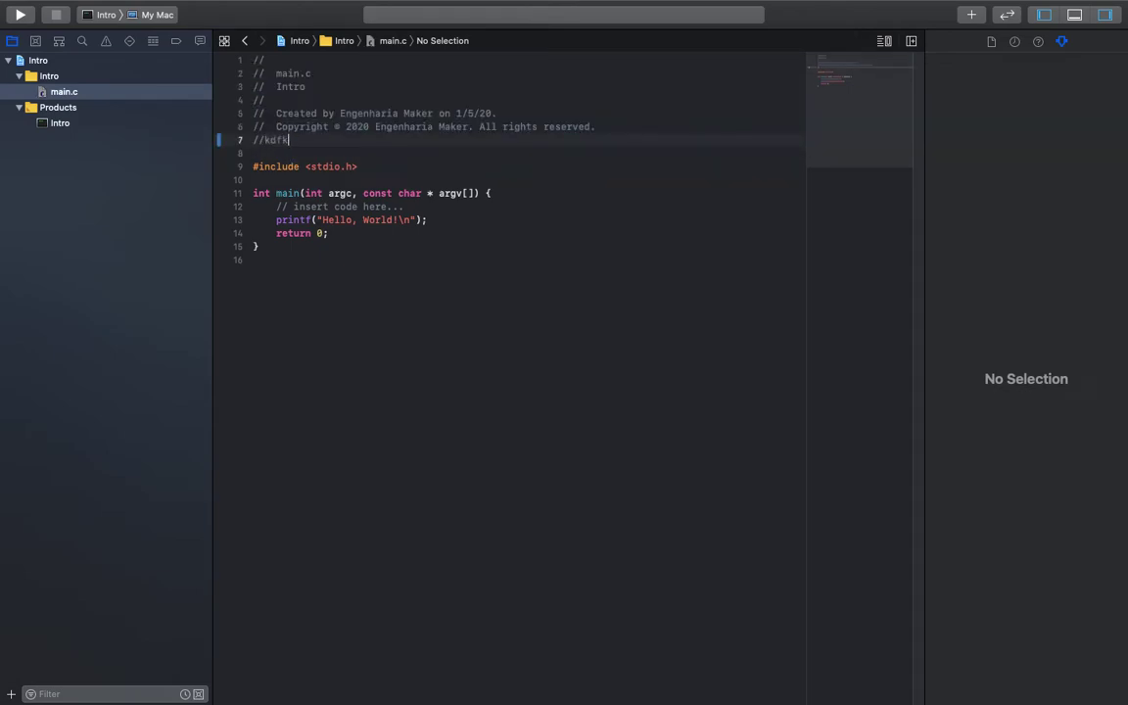
pyautogui.press('BackSpace')
pyautogui.press('BackSpace')
pyautogui.press('BackSpace')
pyautogui.press('BackSpace')
pyautogui.write('sdada')
# Step: Add a new line below the header comment containing "kdnskadklasmda" without comment slashes
pyautogui.press('Return')
pyautogui.write('kd')
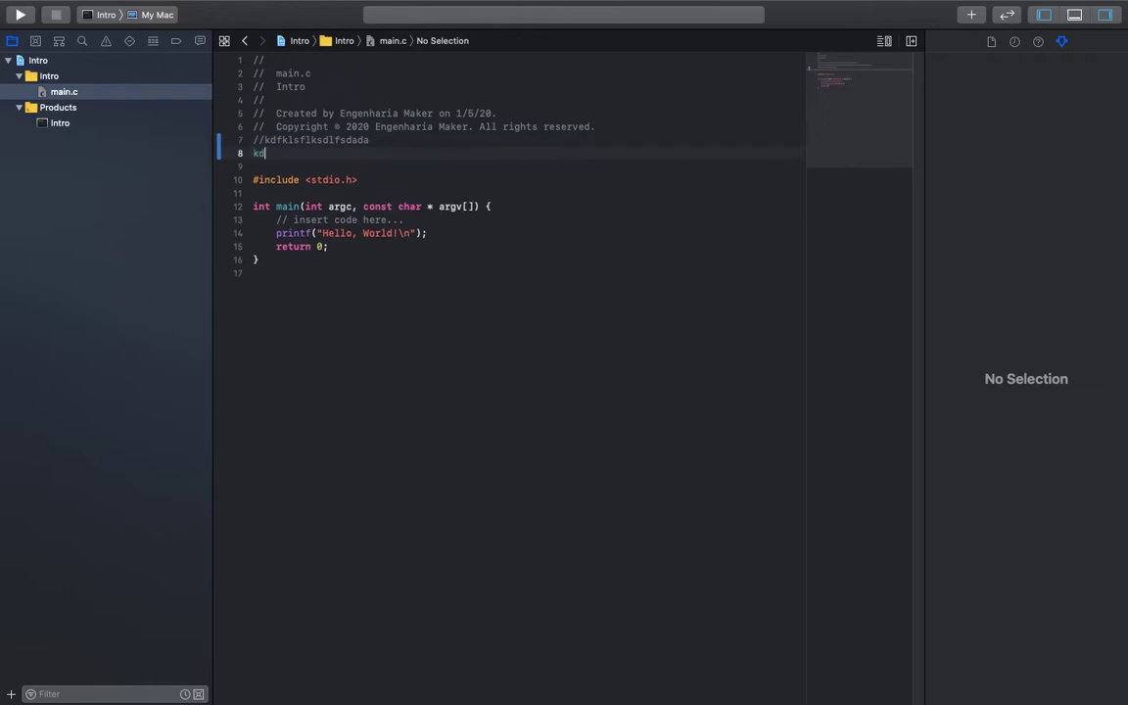
pyautogui.write('nskadklasmda')
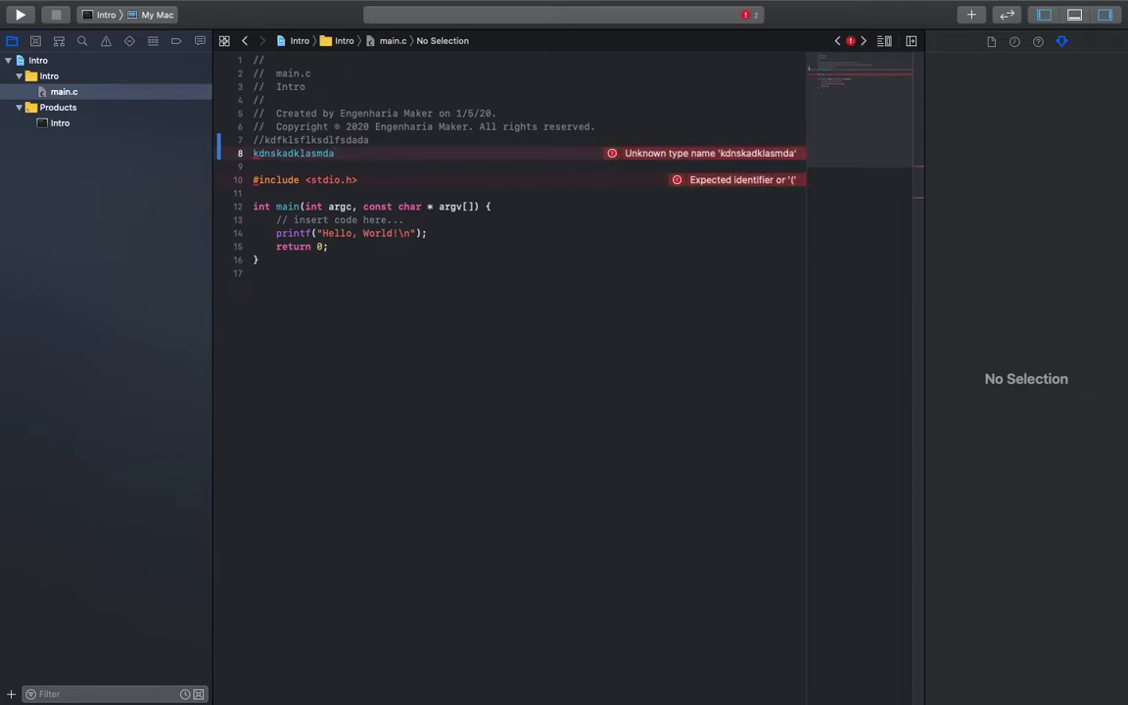
# Step: Delete the uncommented line 8 below the header comment
pyautogui.press('BackSpace')
pyautogui.press('BackSpace')
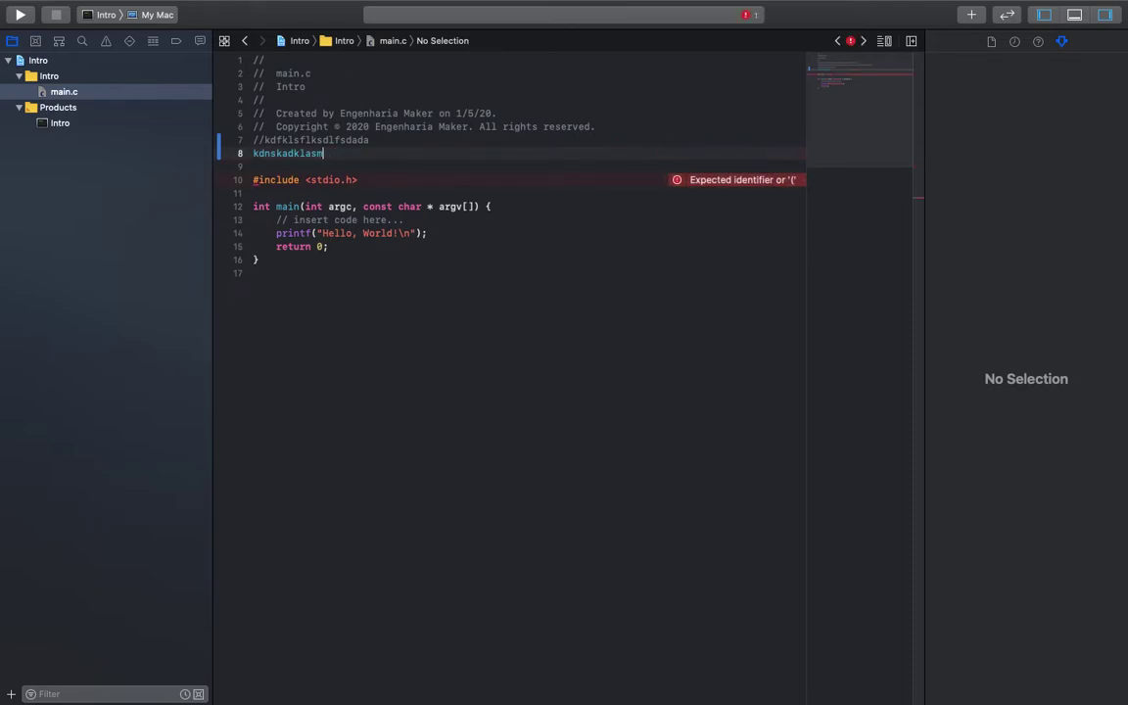
pyautogui.press('BackSpace')
pyautogui.press('BackSpace')
pyautogui.press('BackSpace')
pyautogui.press('BackSpace')
pyautogui.press('BackSpace')
pyautogui.press('BackSpace')
pyautogui.press('BackSpace')
pyautogui.press('BackSpace')
pyautogui.press('BackSpace')
pyautogui.press('BackSpace')
pyautogui.press('BackSpace')
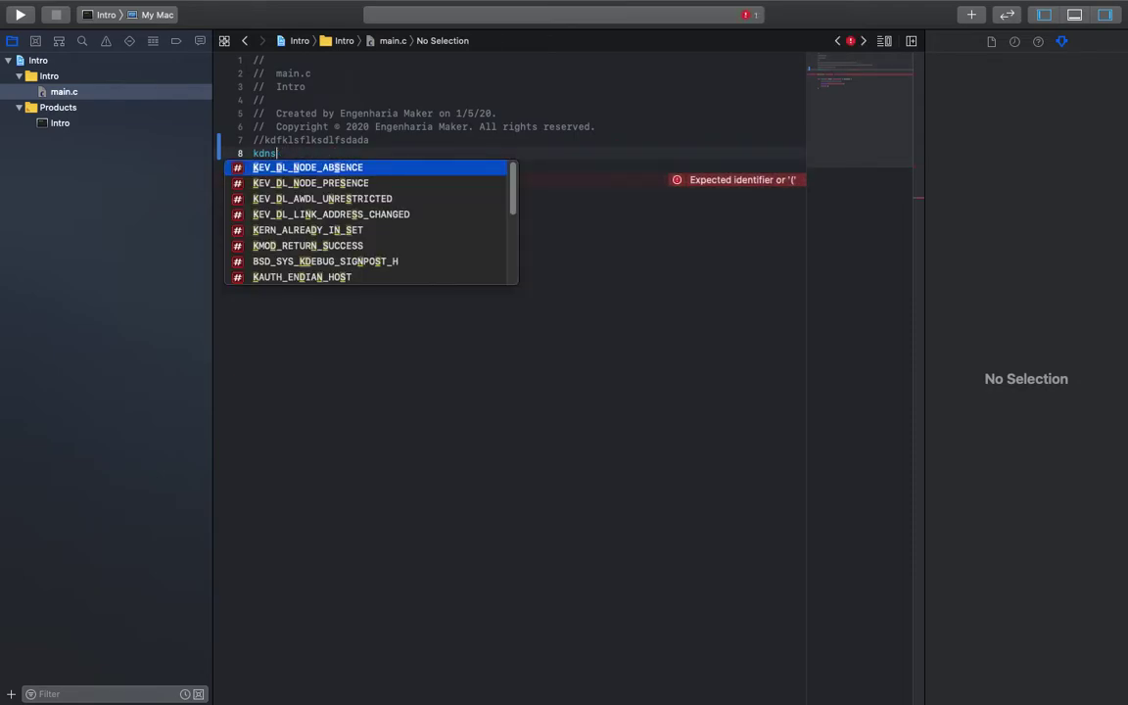
pyautogui.press('BackSpace')
pyautogui.press('BackSpace')
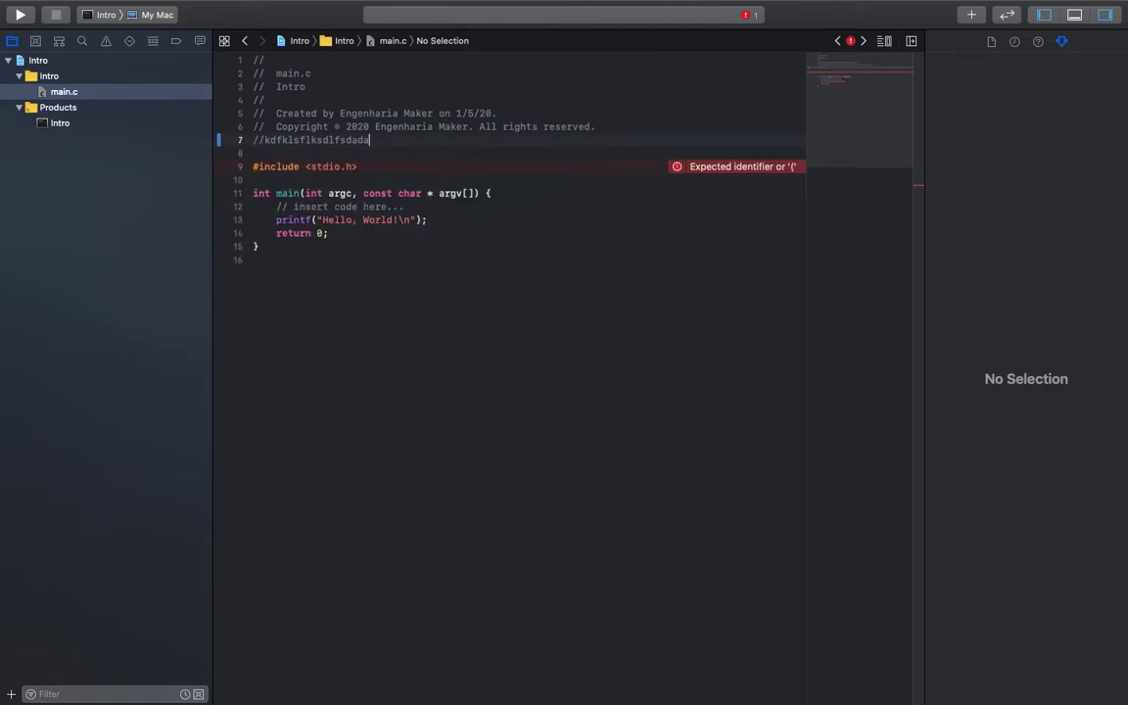
# Step: Insert two spaces between the slashes and the sample text on line 7
pyautogui.press('Left')
pyautogui.press('Left')
pyautogui.press('Left')
pyautogui.press('Left')
pyautogui.press('Left')
pyautogui.press('Left')
pyautogui.press('Left')
pyautogui.press('Left')
pyautogui.press('Left')
pyautogui.press('Left')
pyautogui.press('Left')
pyautogui.press('Left')
pyautogui.press('Left')
pyautogui.press('Left')
pyautogui.press('Left')
pyautogui.press('Left')
pyautogui.press('Left')
pyautogui.press('Right')
pyautogui.press('Right')
pyautogui.press('Right')
pyautogui.press('Right')
pyautogui.press('Right')
pyautogui.press('Down')
pyautogui.press('Up')
# Step: Copy the sample text on line 7 and paste it repeatedly at the end of that comment until it wraps over several rows
pyautogui.moveTo(381, 140); pyautogui.dragTo(277, 138)
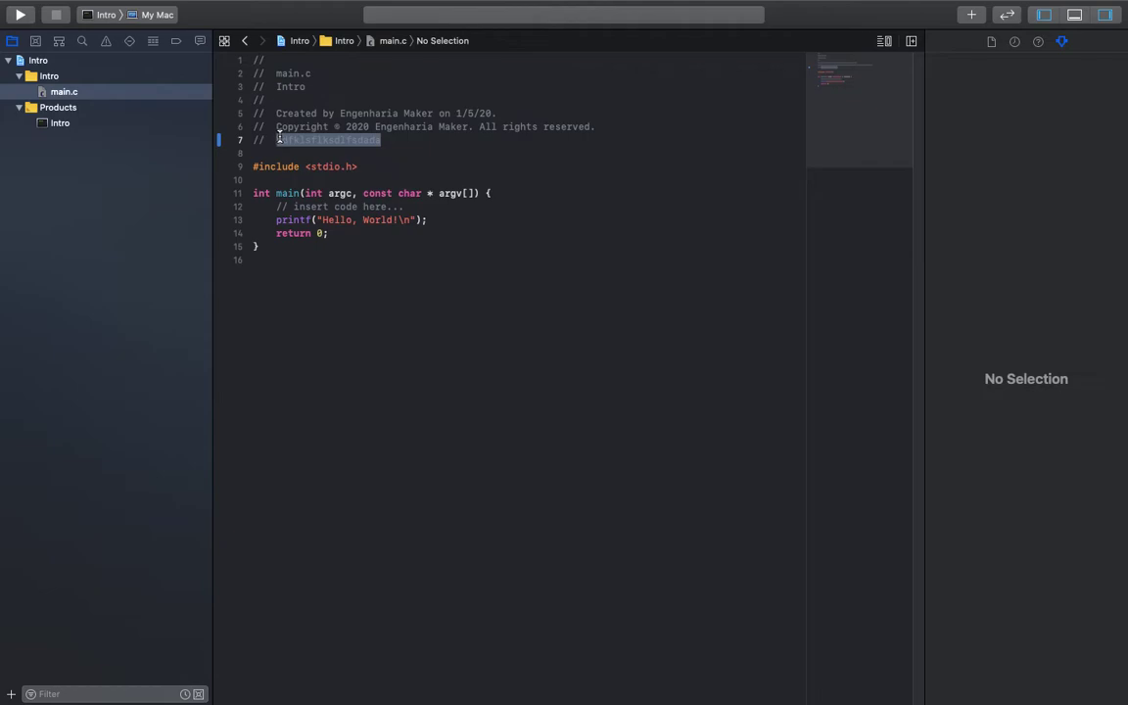
pyautogui.click(401, 144)
pyautogui.press('super+v')
pyautogui.press('super+v')
pyautogui.press('super+v')
pyautogui.press('super+v')
pyautogui.press('super+v')
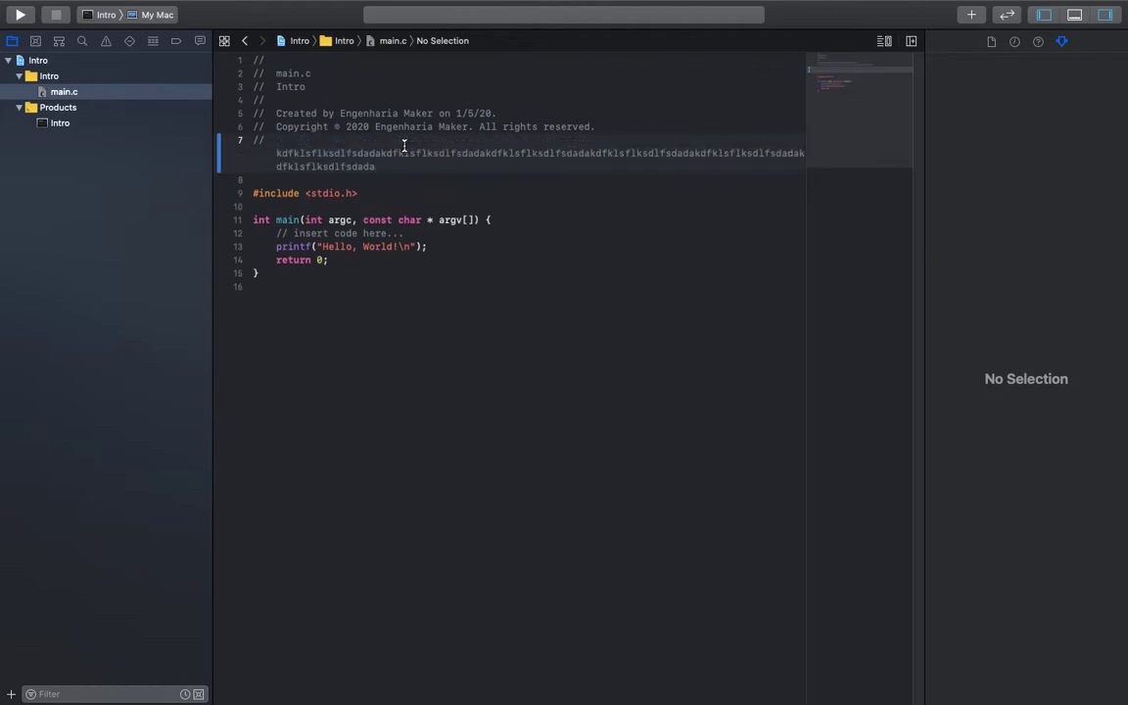
pyautogui.press('super+v')
pyautogui.press('super+v')
pyautogui.press('super+v')
pyautogui.press('super+v')
pyautogui.press('super+v')
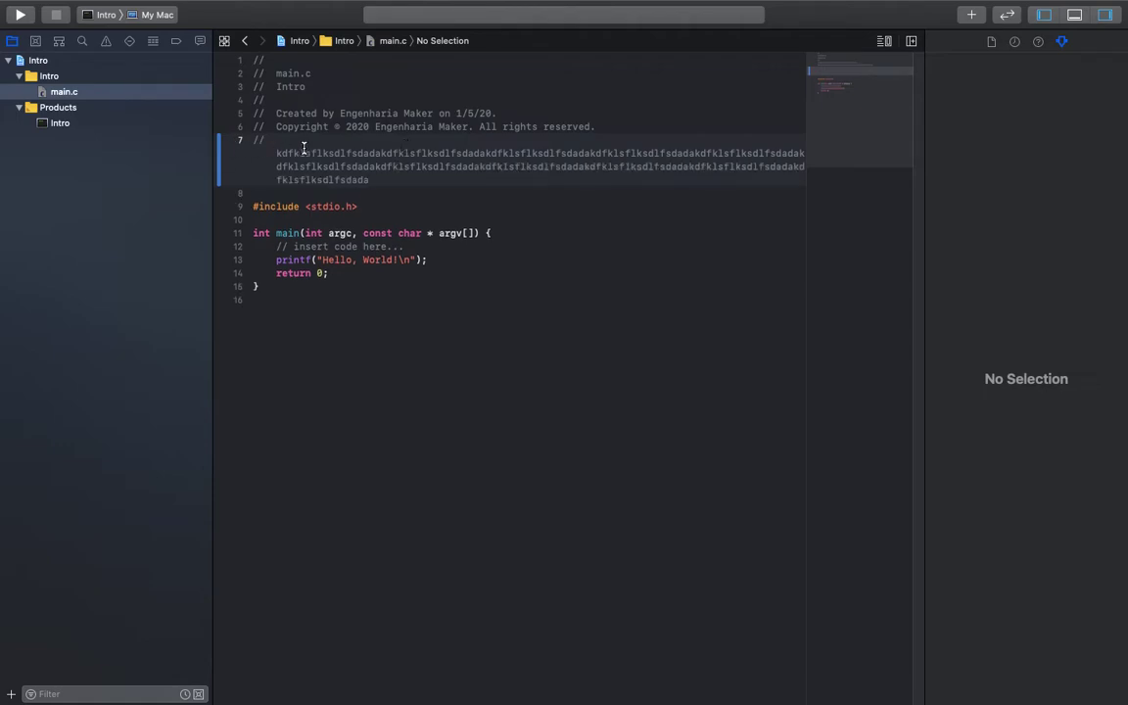
pyautogui.click(397, 154)
pyautogui.moveTo(299, 154); pyautogui.dragTo(369, 175)
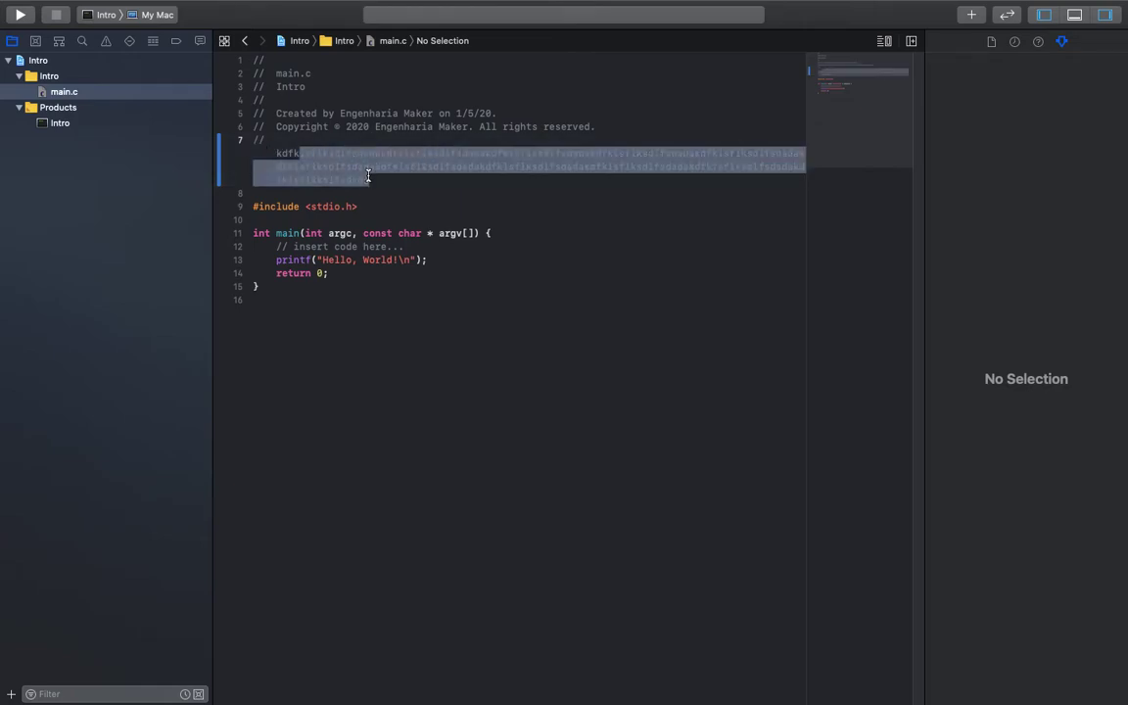
pyautogui.click(298, 143)
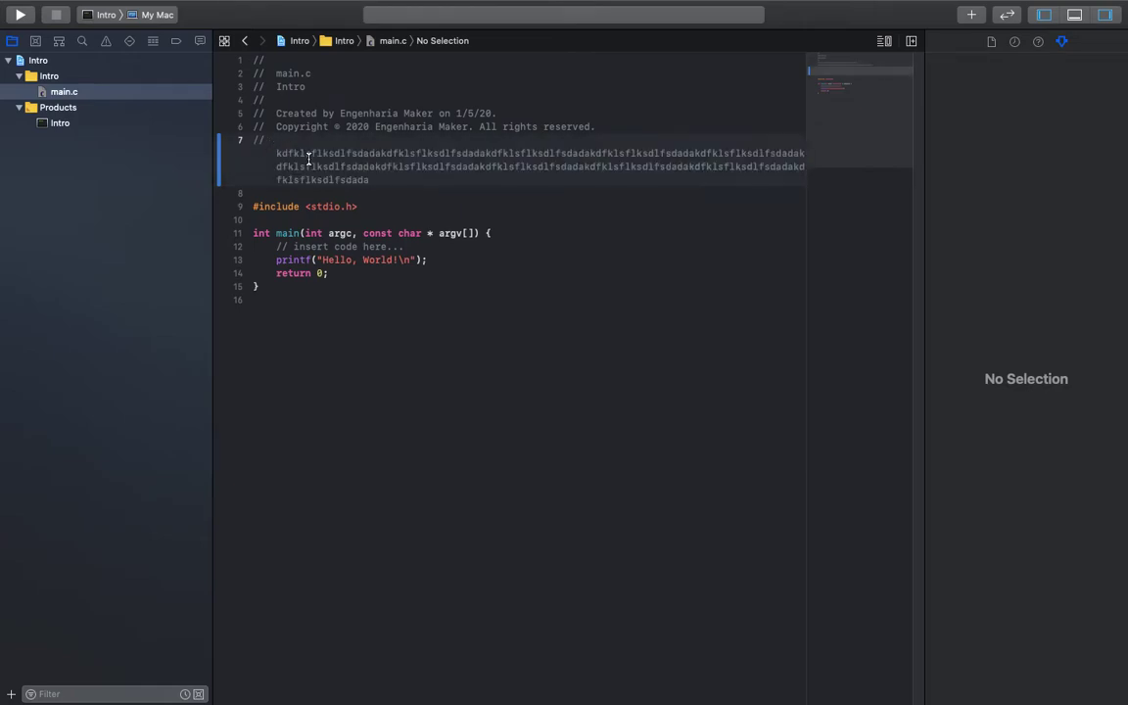